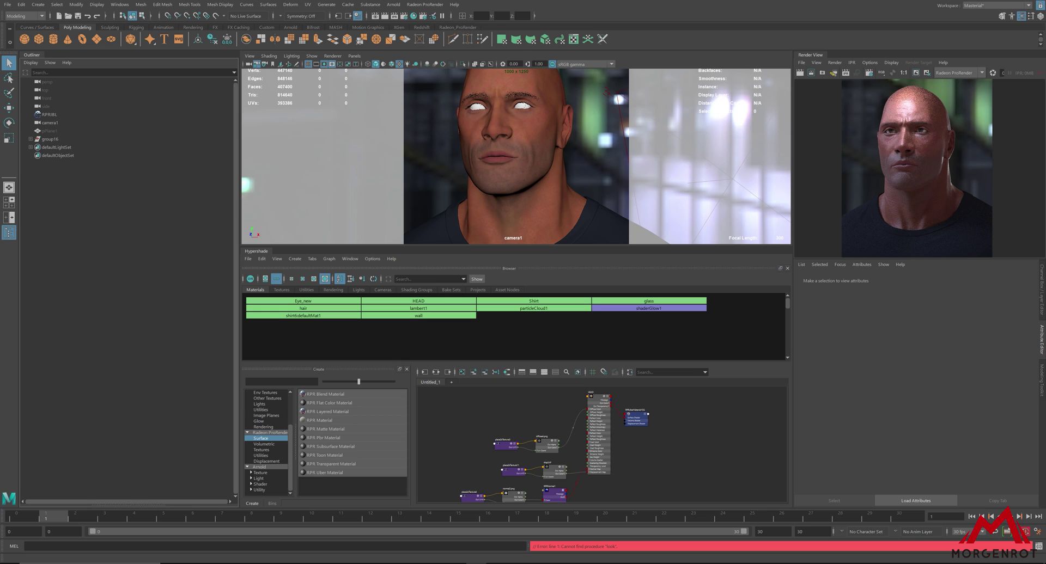
Step: Inspect the attributes of the HEAD material, the RPRIBL environment light and the physical light behind the head
left_click(600, 441)
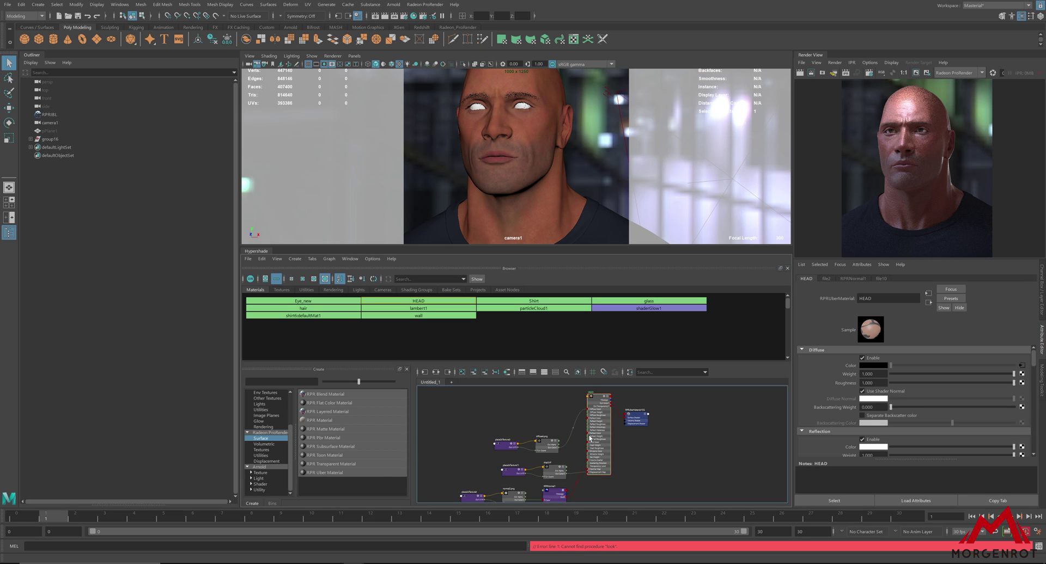
left_click(56, 116)
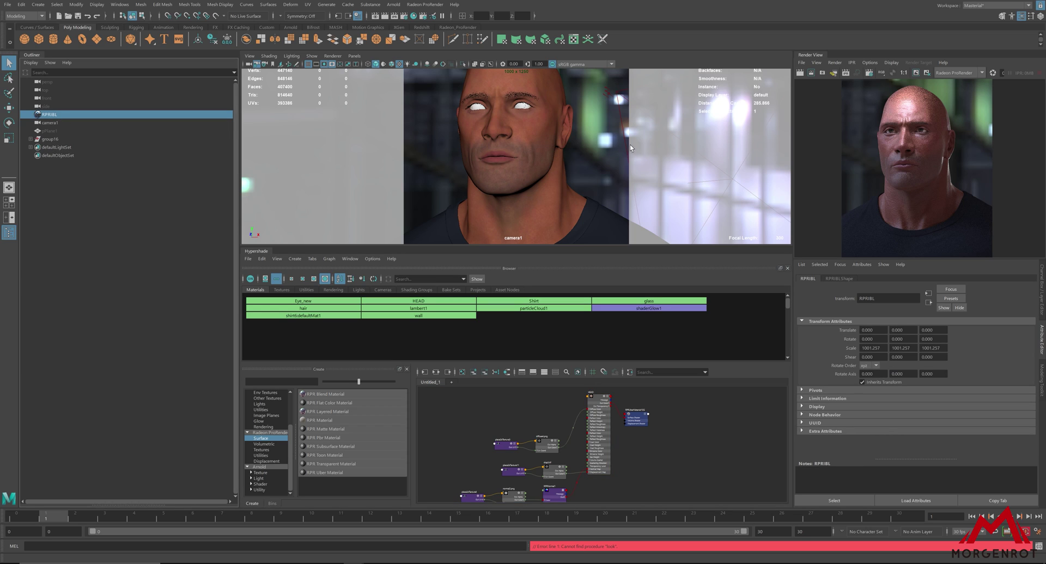
left_click(609, 94)
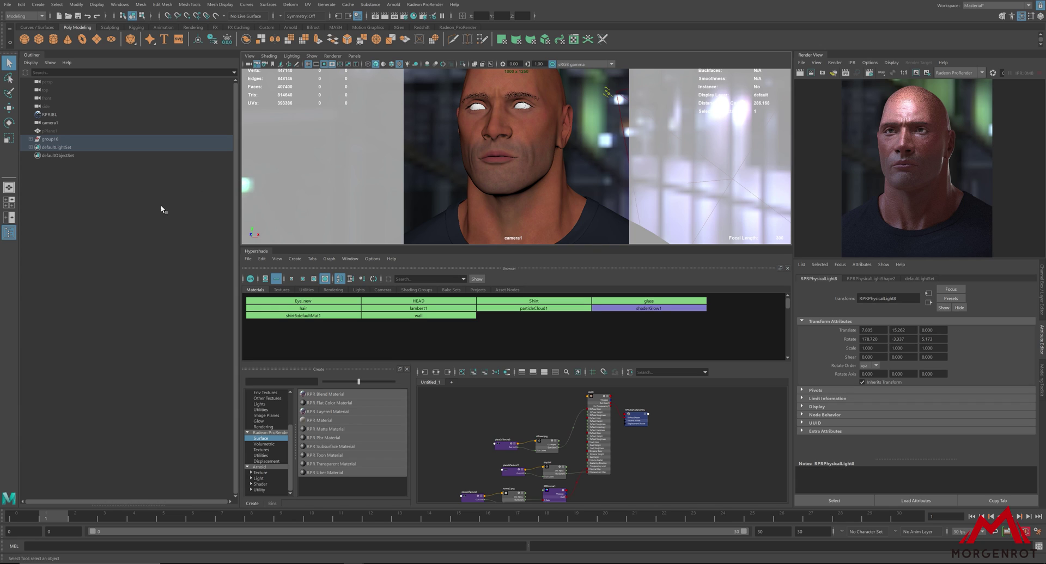
Step: Start an interactive Radeon ProRender preview of the head from camera1
left_click(397, 20)
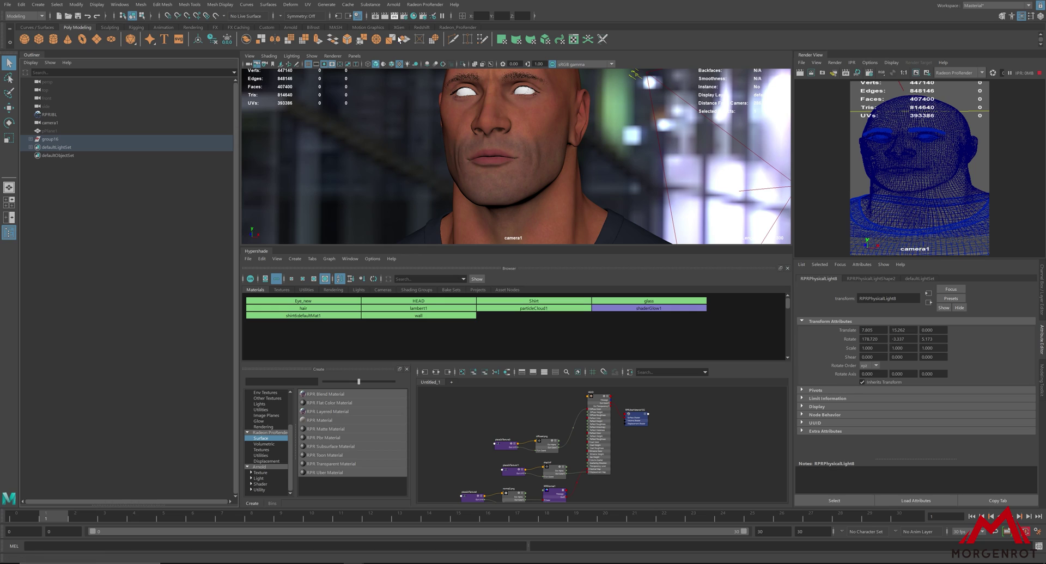
left_click(375, 64)
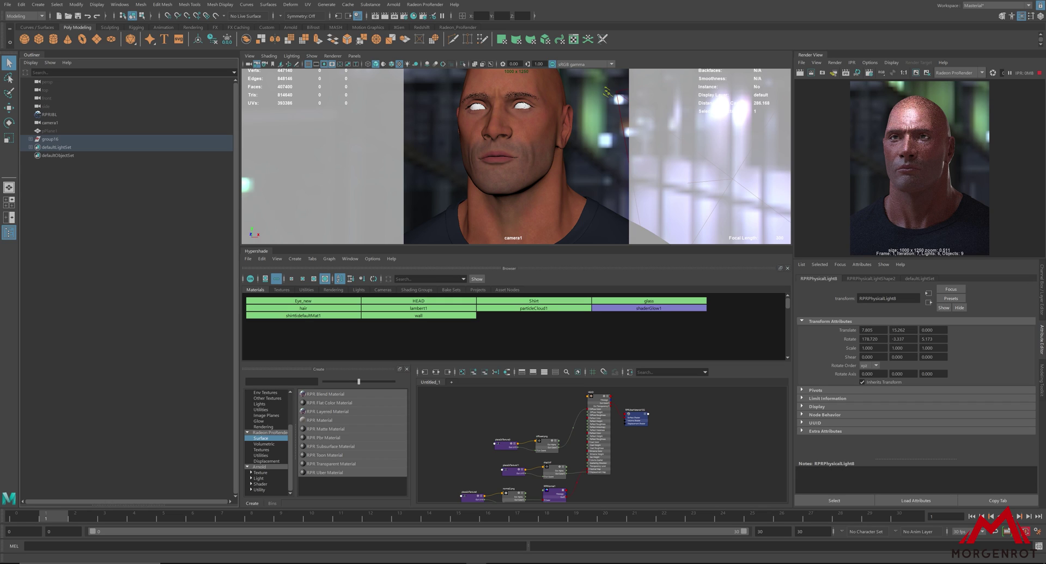
Step: Set the HEAD material's diffuse backscattering weight to 1 and enable the separate backscatter color
left_click(596, 435)
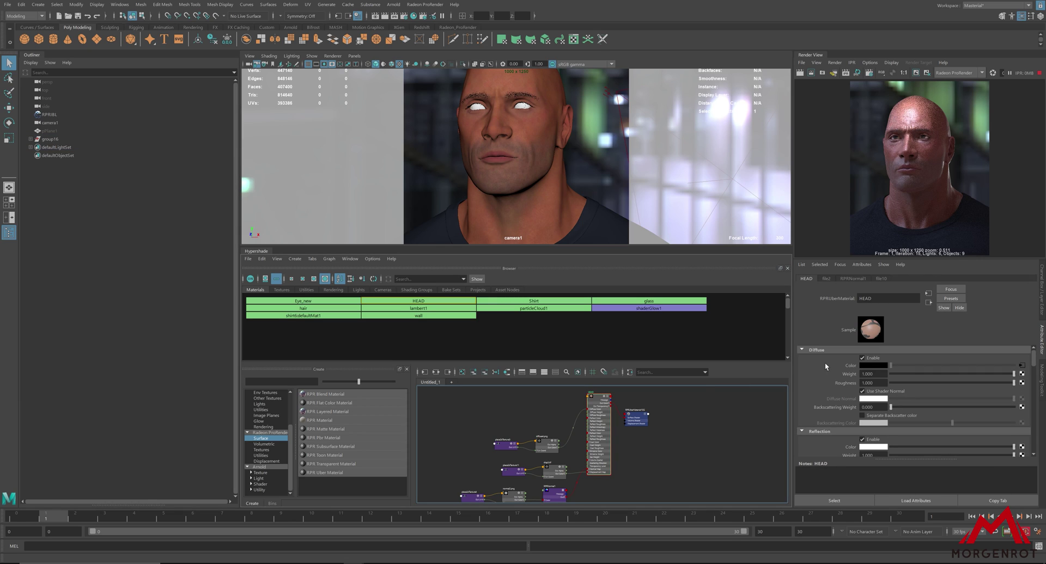
double_click(886, 407)
type("1")
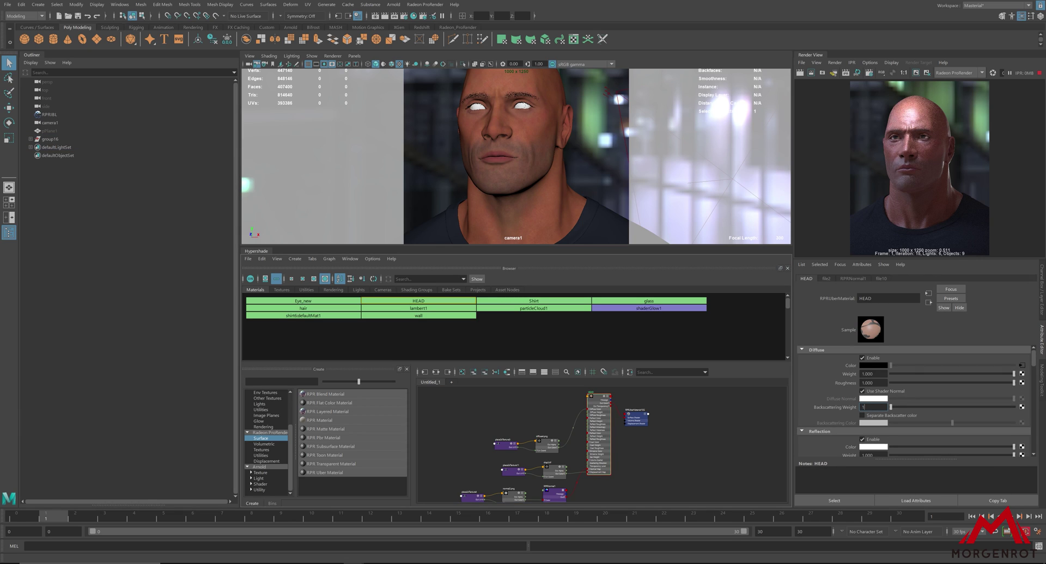
key("Return")
left_click(878, 417)
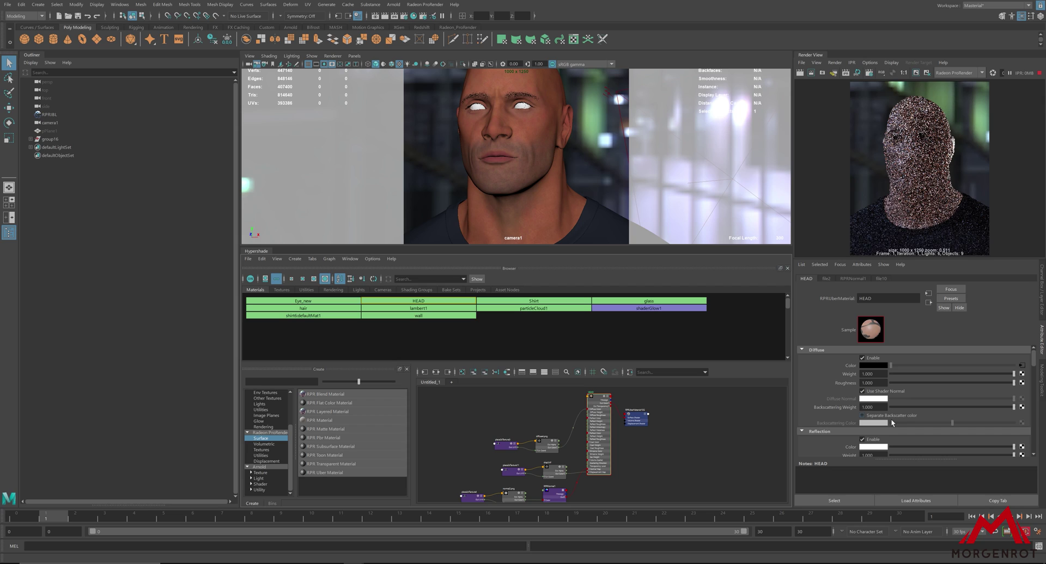
Step: Examine the HEAD material's subsurface weight, scattering color and radius settings
scroll(876, 420, "down", 6)
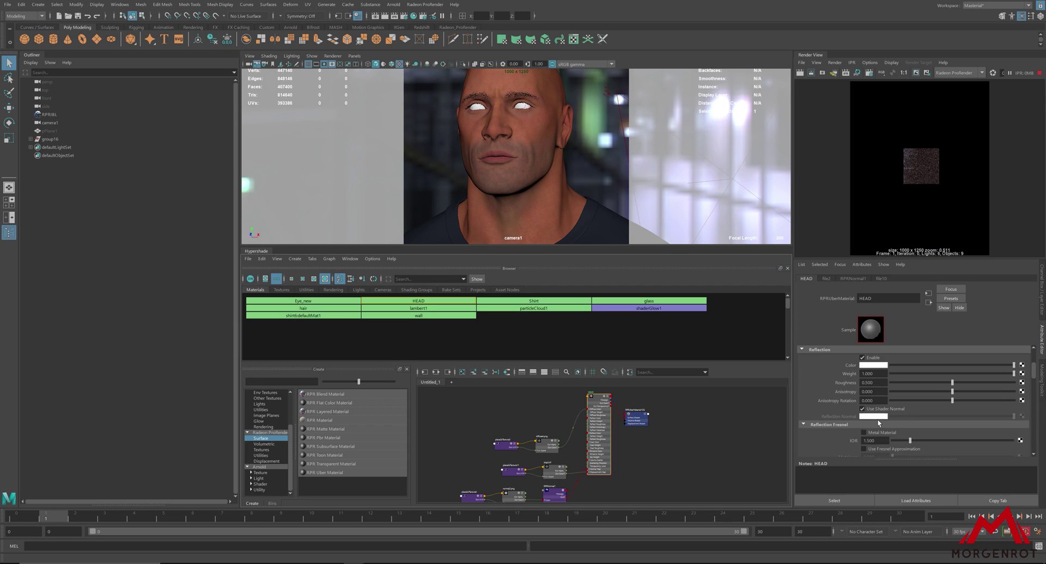
scroll(876, 420, "down", 4)
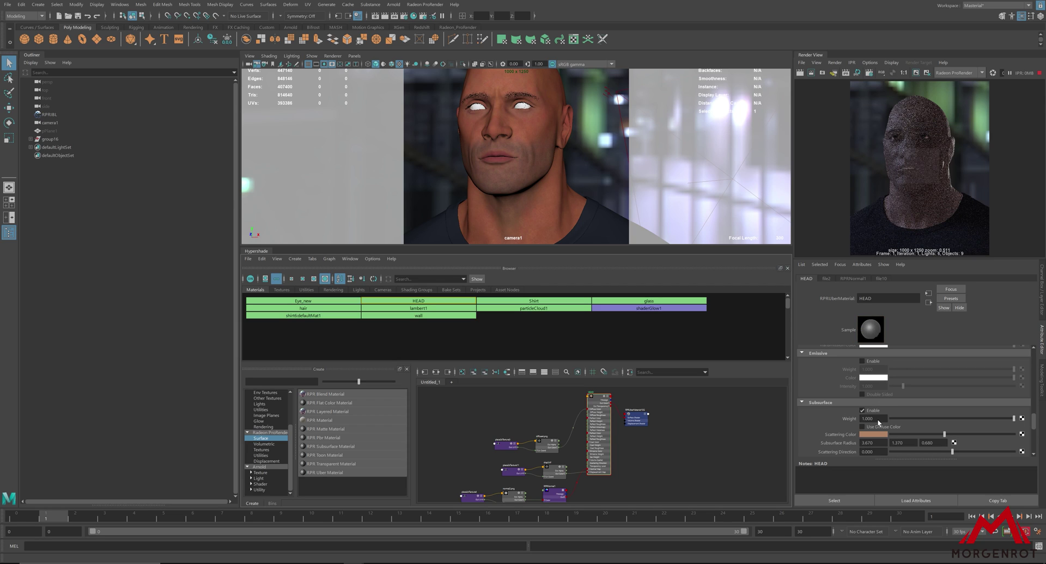
left_click(877, 415)
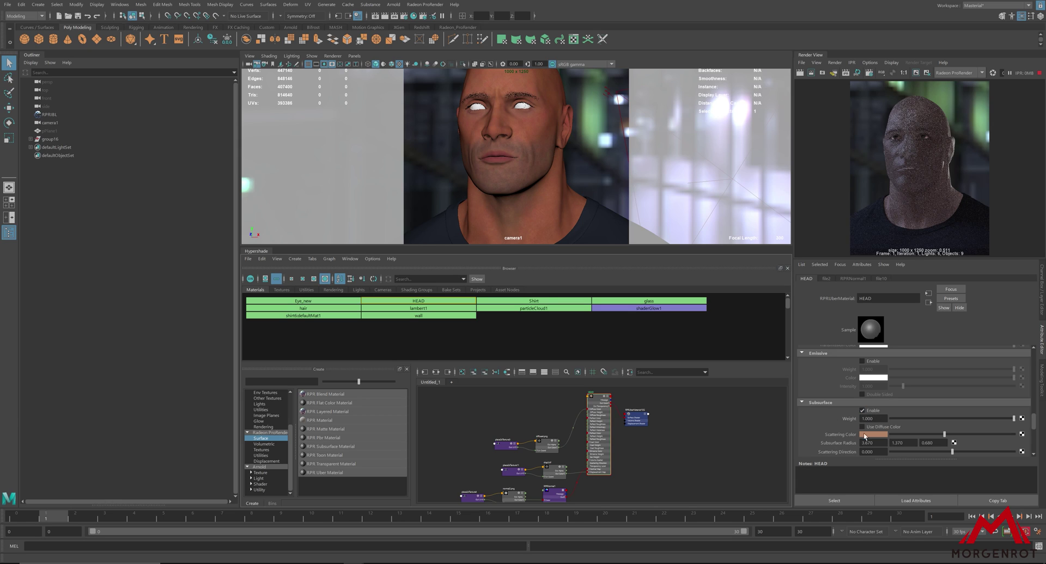
scroll(843, 438, "up", 4)
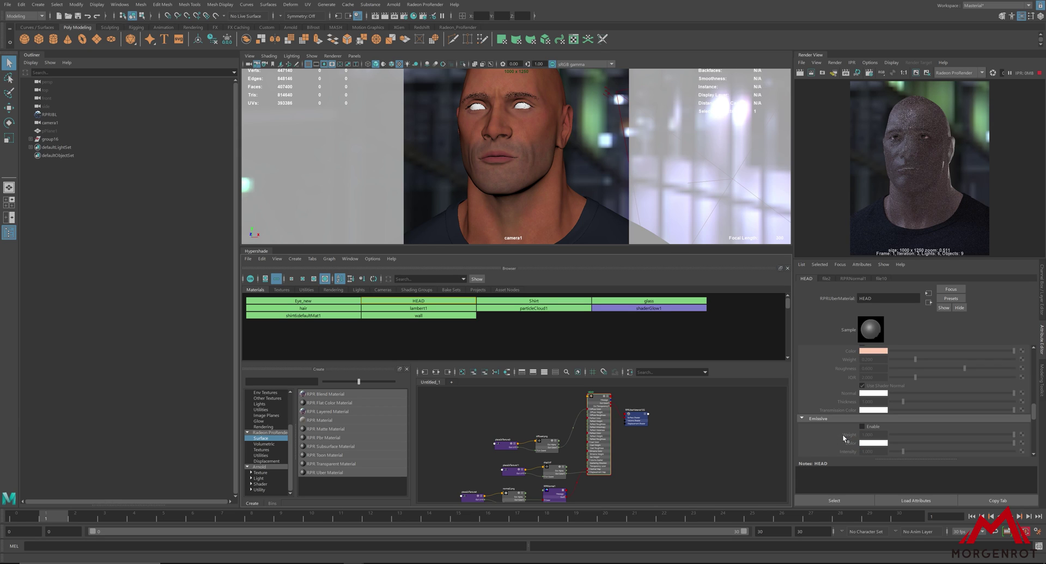
scroll(843, 438, "up", 1)
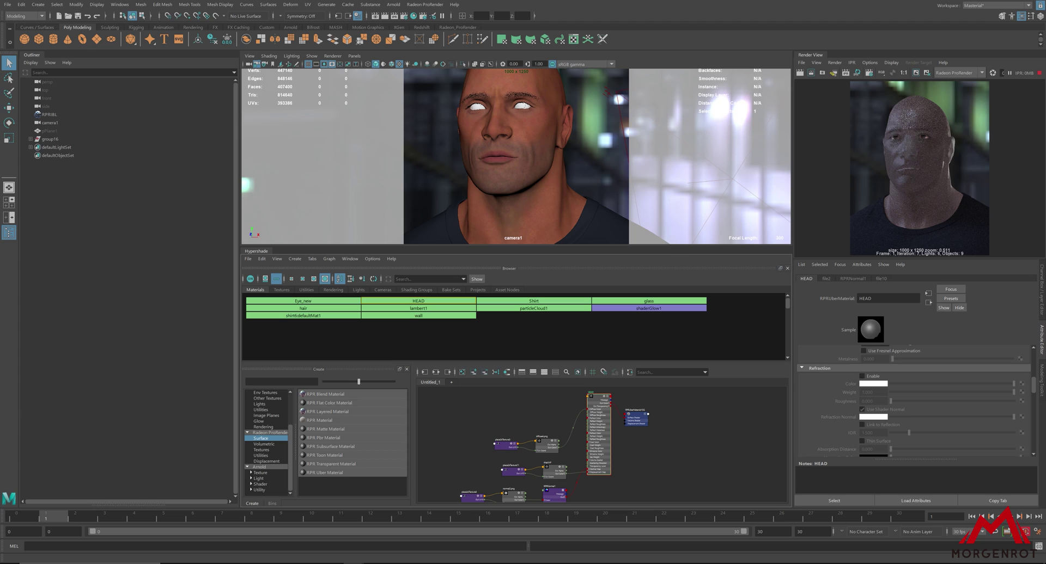
Step: Import Head_backscatter.png into the node graph and connect its Out Color to the HEAD material's Backscattering Color
left_click_drag(22, 327, 516, 414)
scroll(546, 421, "up", 2)
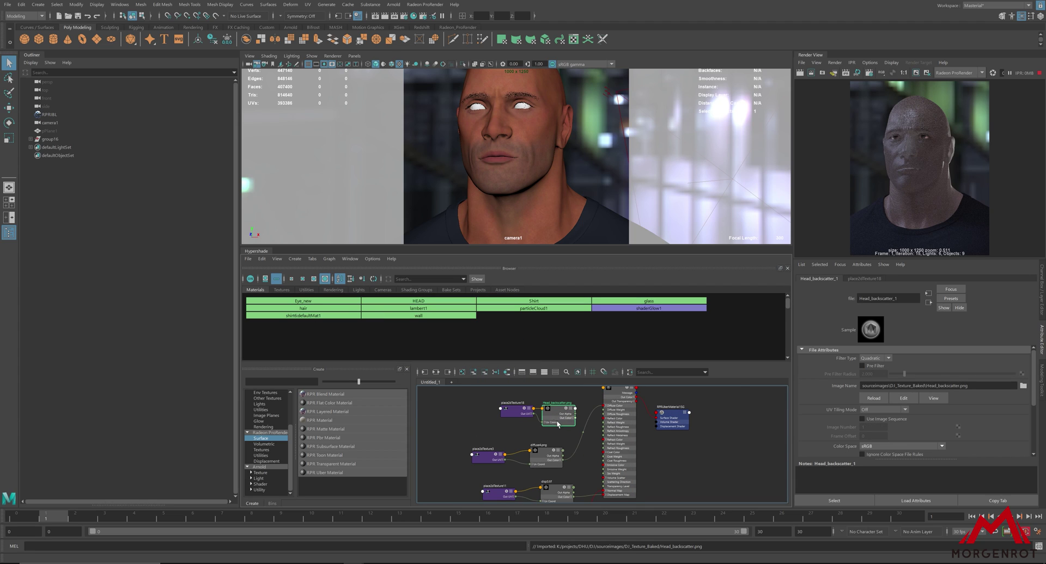
left_click(611, 412)
key("2")
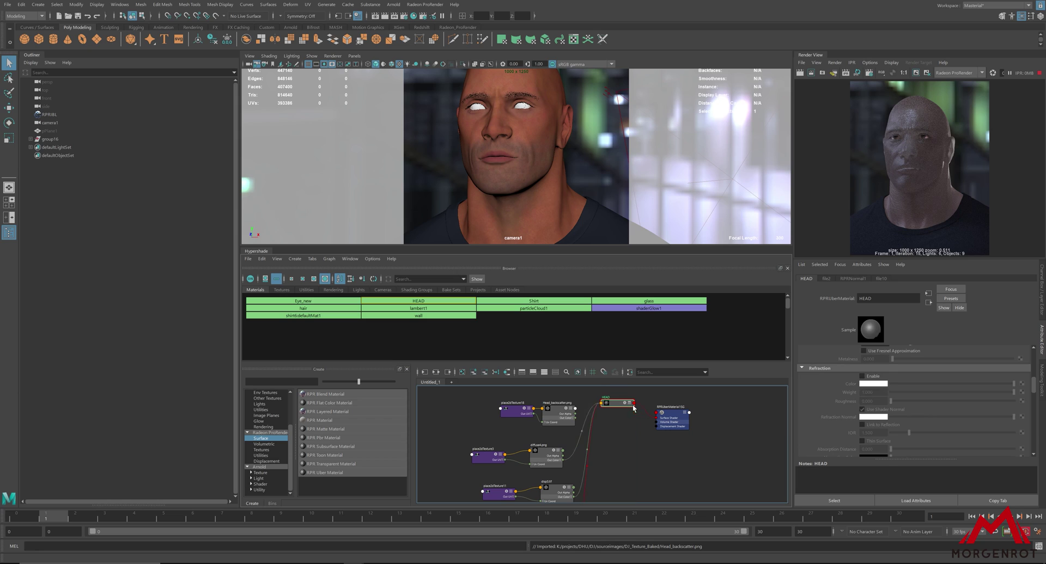
key("3")
scroll(599, 419, "up", 1)
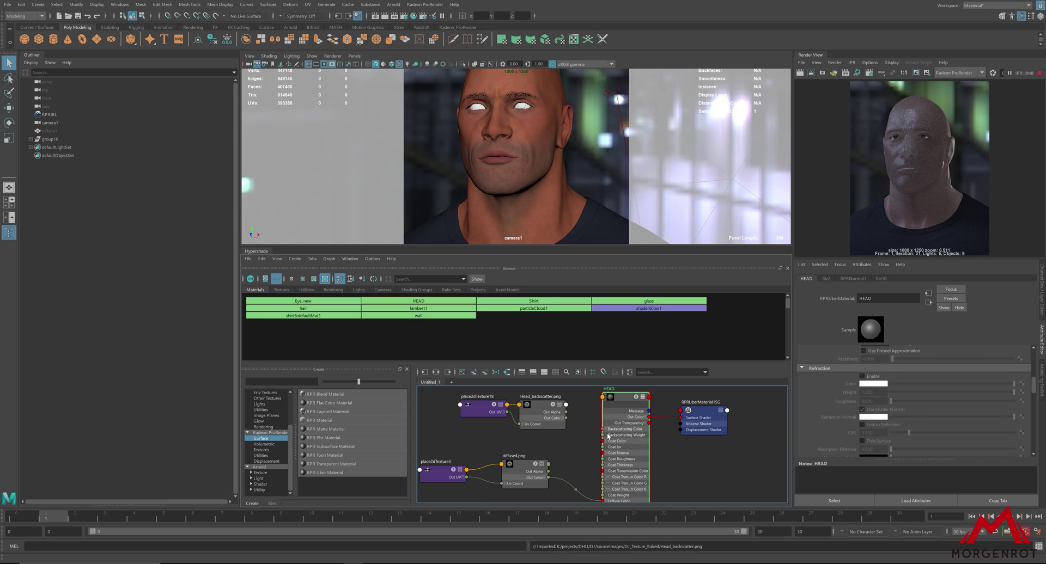
left_click_drag(602, 428, 566, 418)
Step: Turn the HEAD material's separate backscatter color off and back on to compare the render
scroll(850, 422, "up", 8)
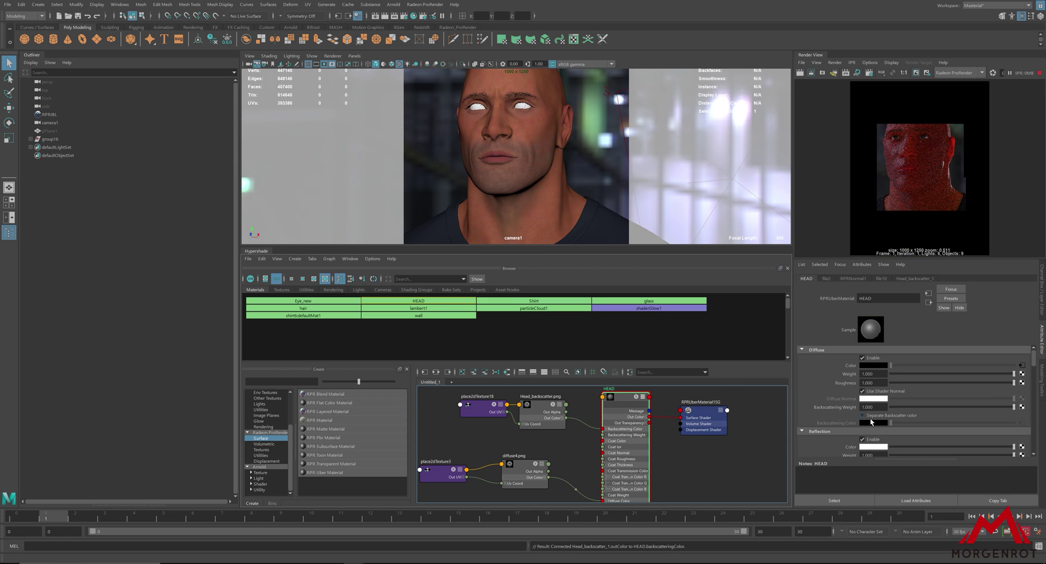
left_click(870, 418)
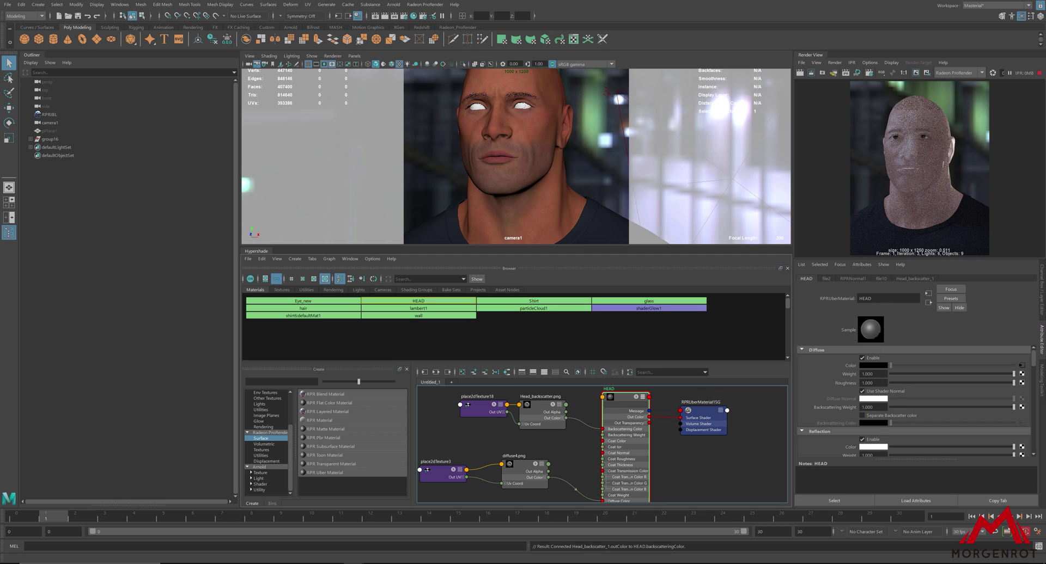
left_click(881, 417)
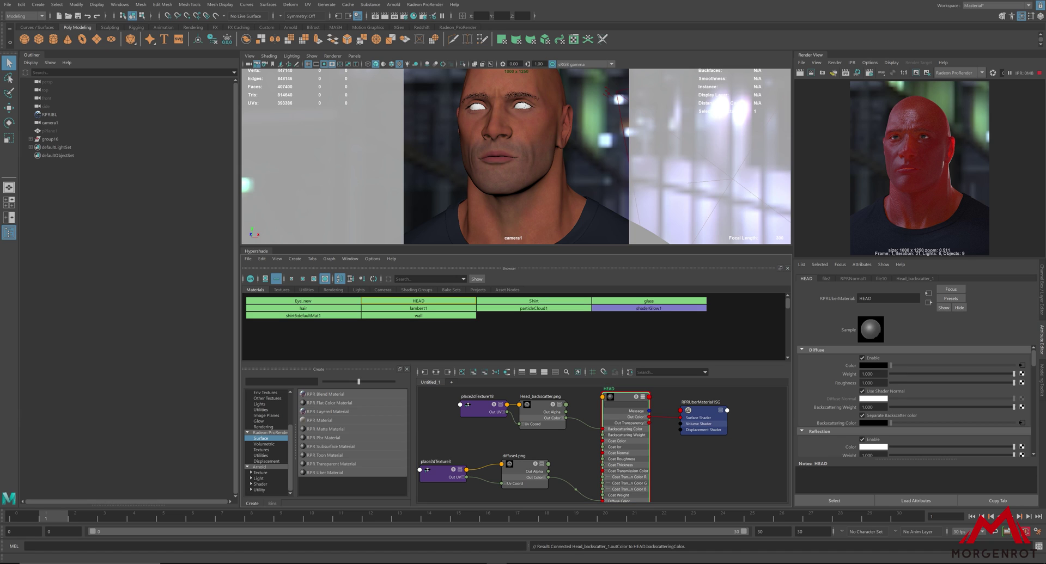
Step: View the head_SSSWeightmask.png mask in IrfanView, then close the image
left_click_drag(0, 169, 482, 90)
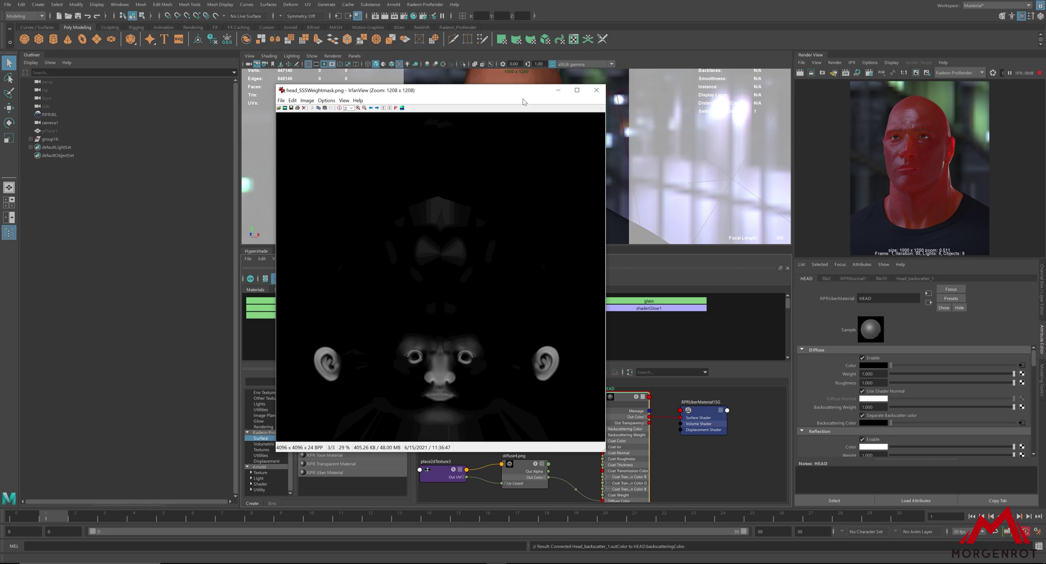
left_click_drag(523, 102, 436, 100)
key("Escape")
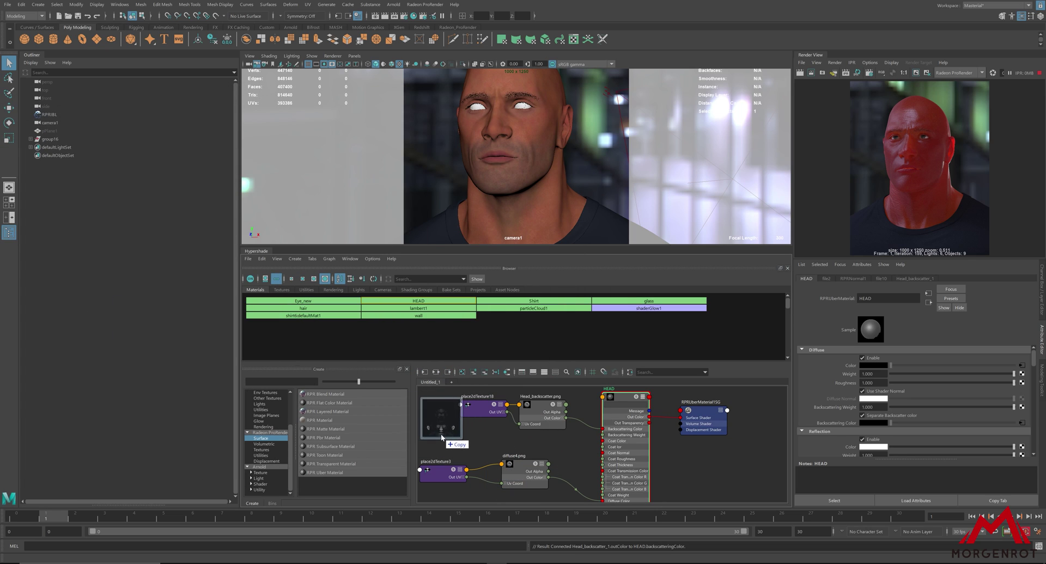
Step: Import head_SSSWeightmask.png into the node graph and connect its Out Alpha to the HEAD material's Backscattering Weight
scroll(534, 450, "up", 2)
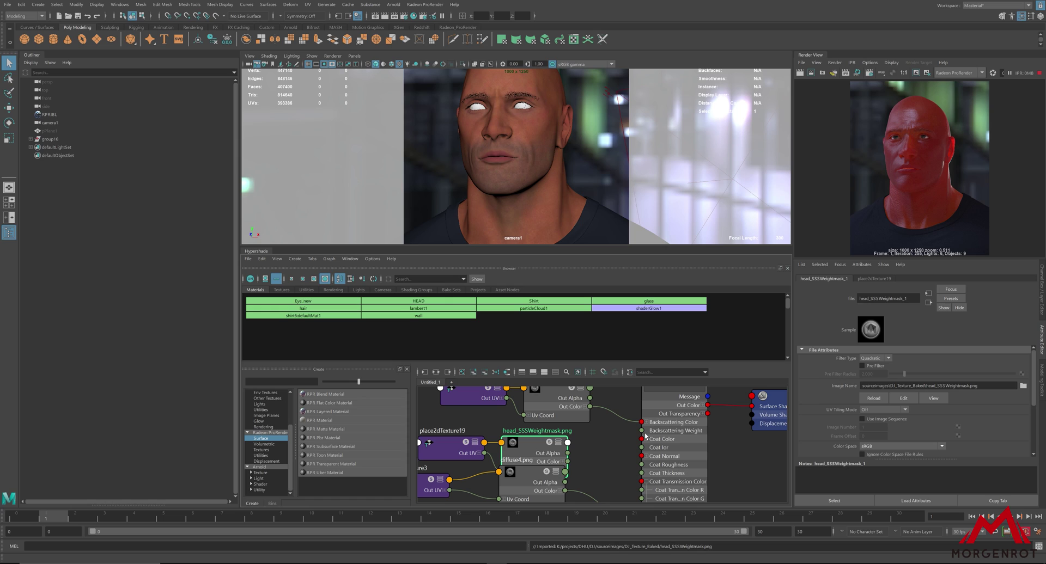
left_click_drag(641, 430, 567, 453)
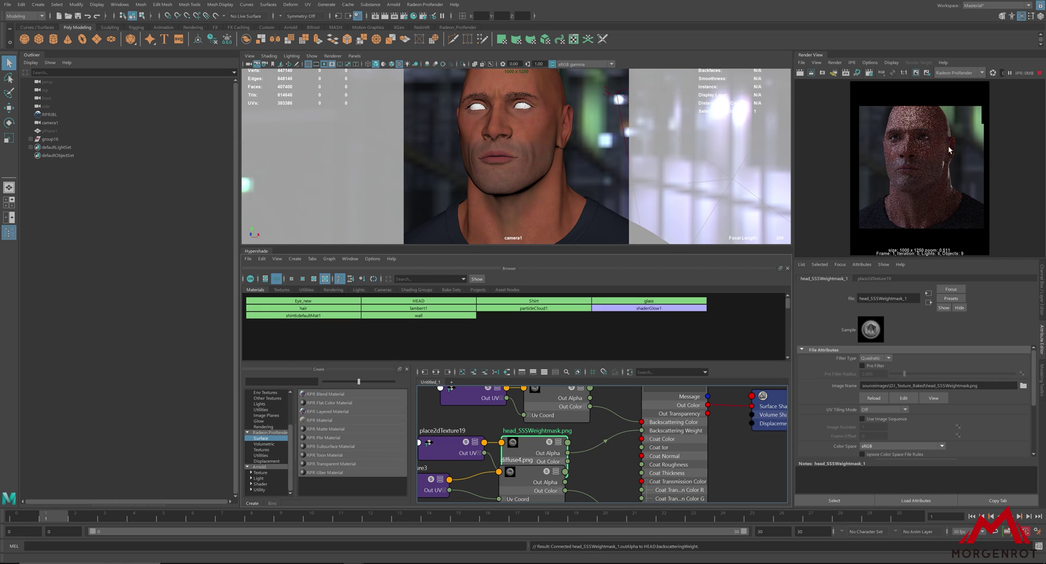
Step: Collapse the HEAD material's attribute groups from Diffuse to Emissive, leaving the Subsurface settings expanded
left_click(701, 430)
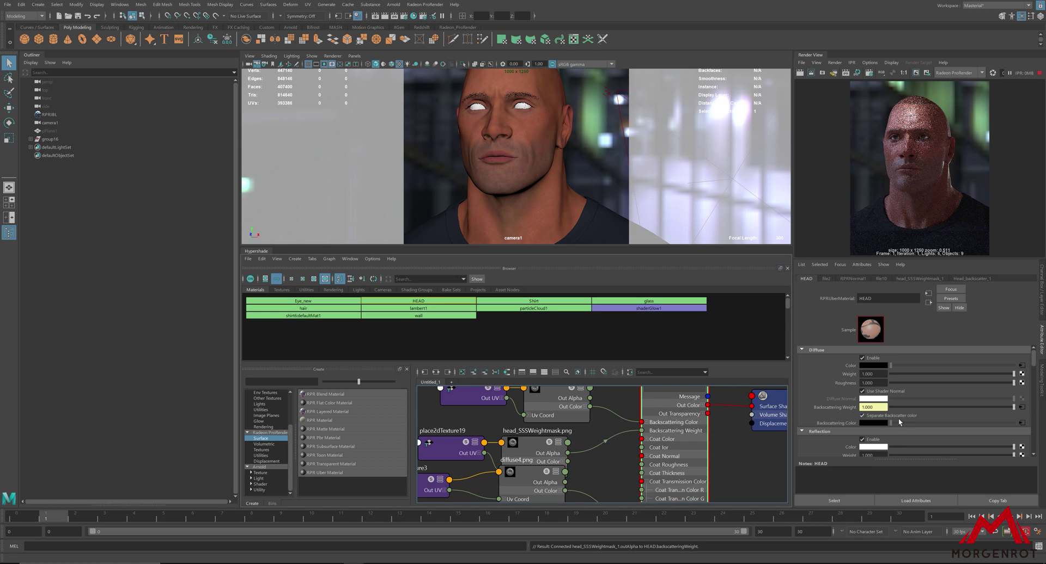
left_click(817, 351, "ctrl")
left_click(808, 367)
left_click(808, 366)
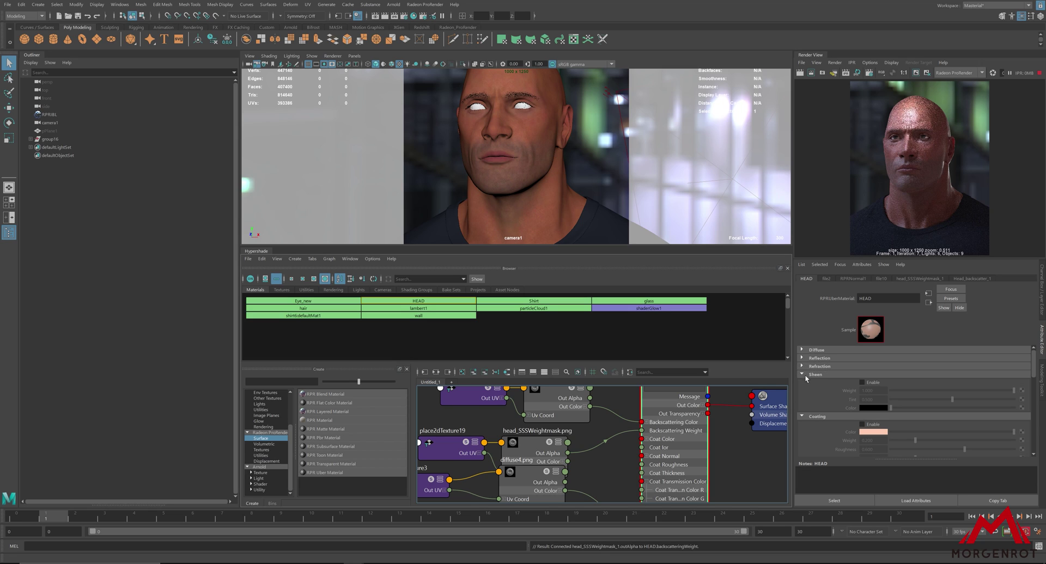
left_click(808, 391)
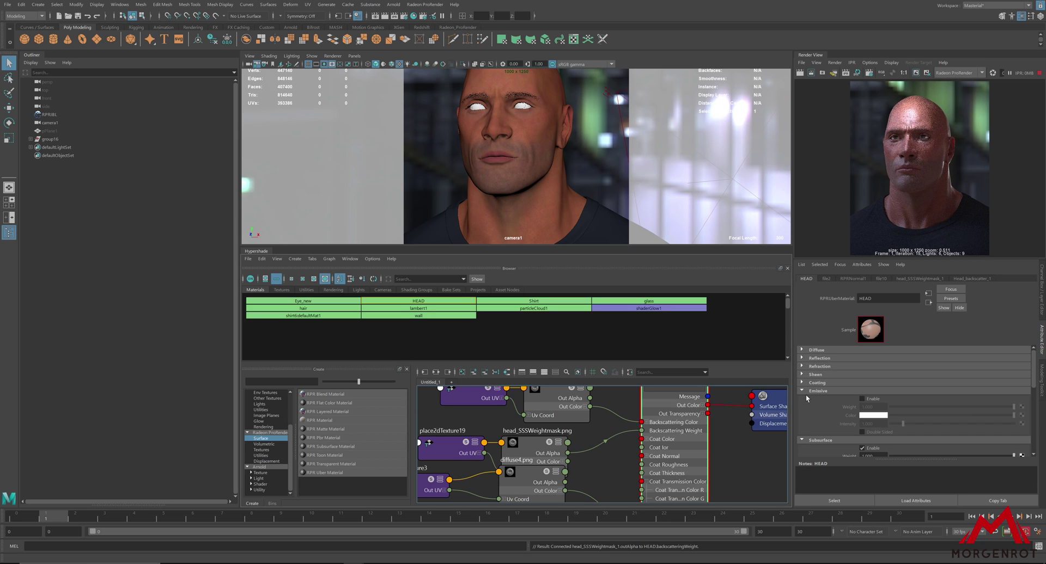
left_click(808, 391)
Step: Set all three subsurface radius values of the HEAD material to 1
scroll(961, 132, "up", 3)
scroll(960, 132, "up", 5)
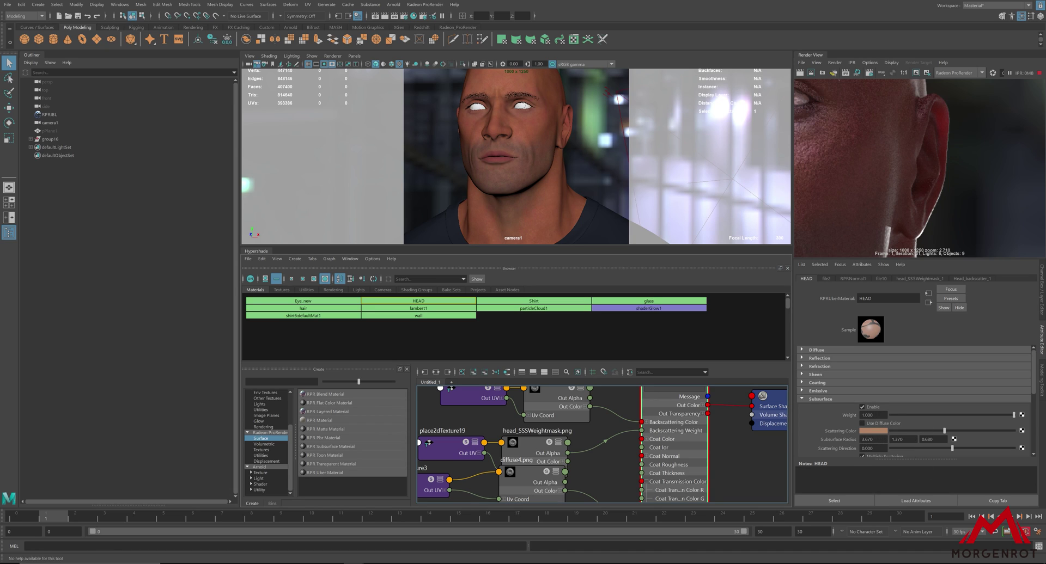
left_click(871, 439)
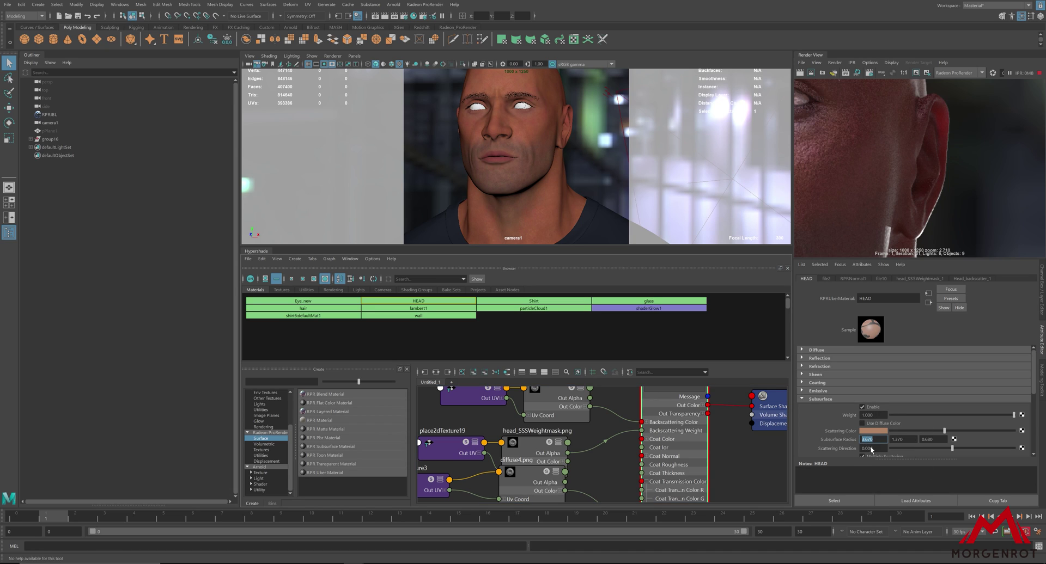
type("1")
key("Tab")
type("1")
key("Tab")
type("1")
Step: Change the HEAD material's subsurface scattering color to white using HSV values
left_click(886, 431)
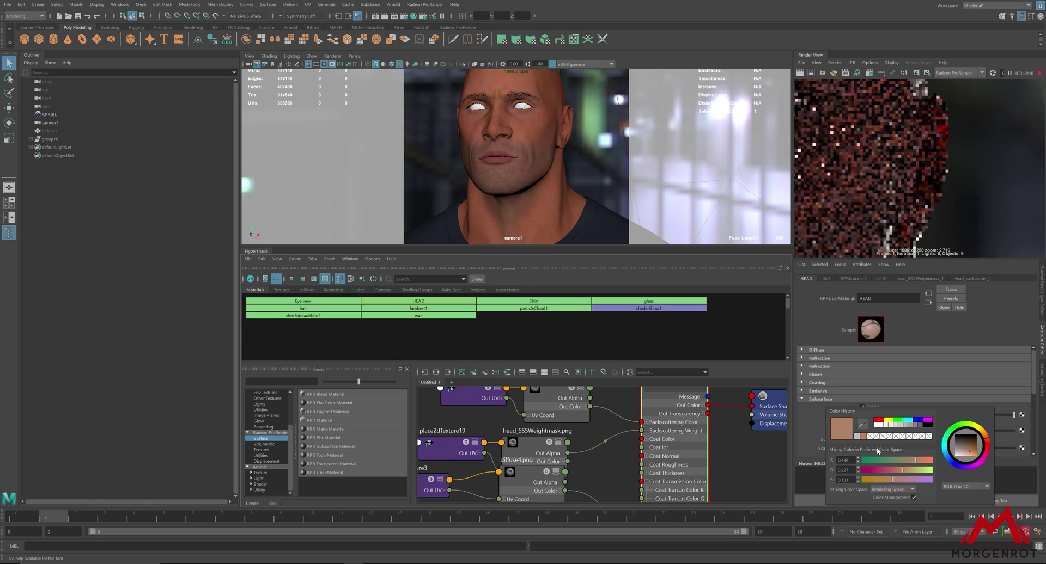
left_click(965, 486)
left_click(957, 506)
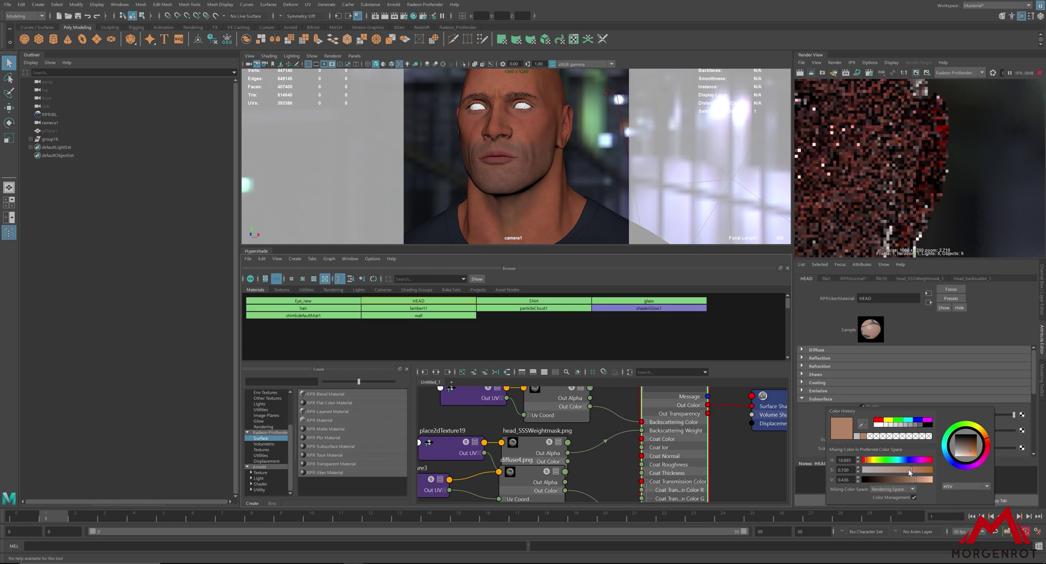
left_click_drag(919, 481, 932, 480)
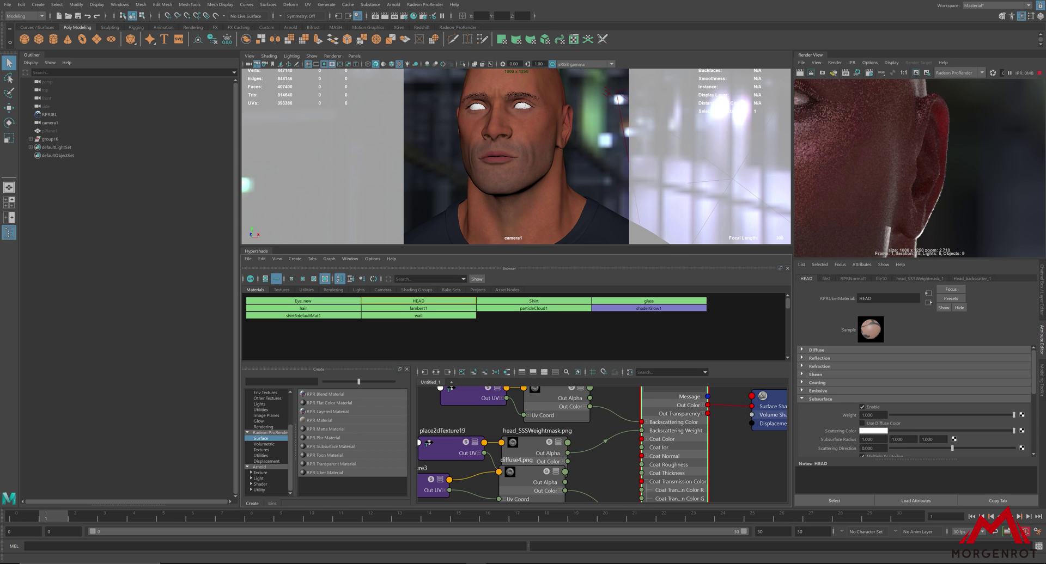
Step: Set all three subsurface radius values of the HEAD material to 0.1
type("0.1")
key("Tab")
type("0.1")
key("Return")
type("0.1")
key("Return")
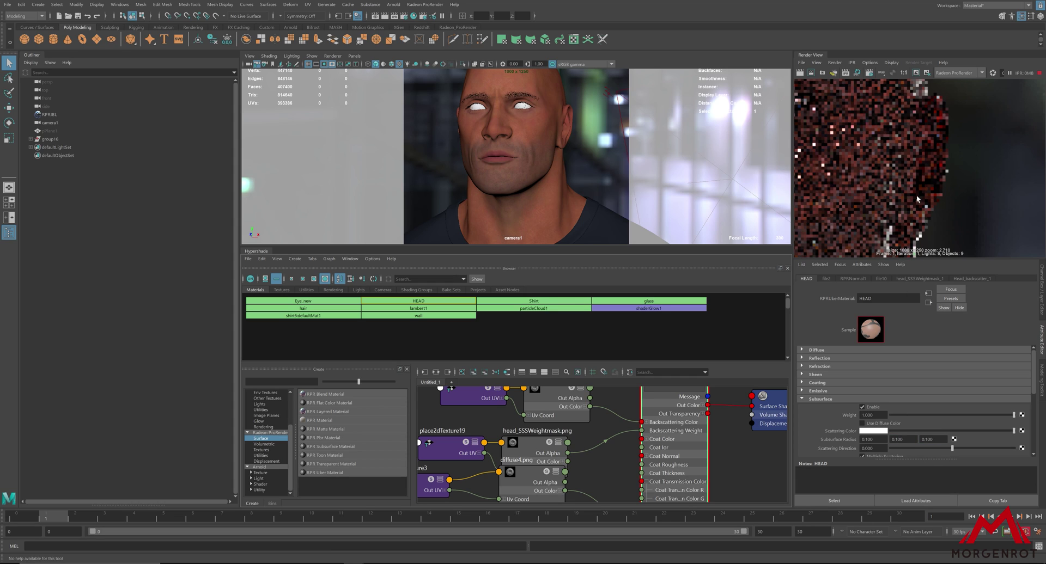